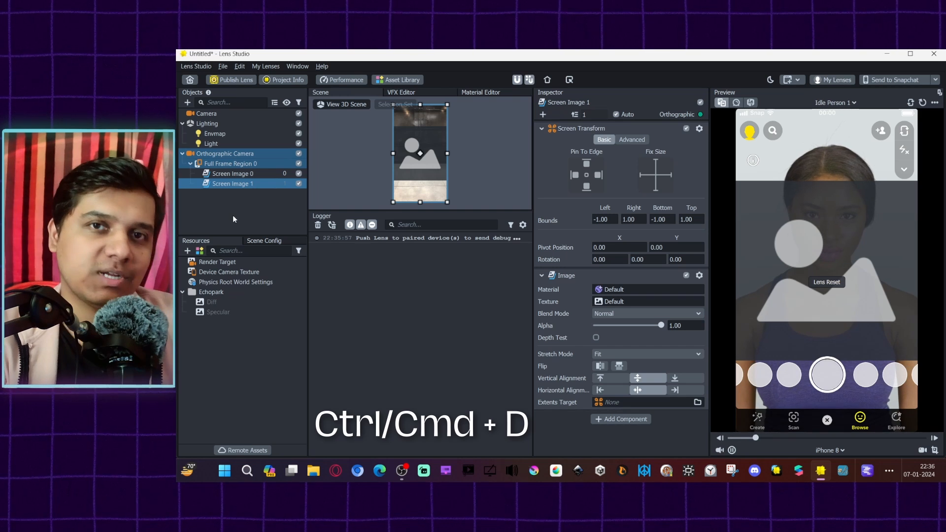
Step: Rename the Screen Image 1 object as fg
click(235, 201)
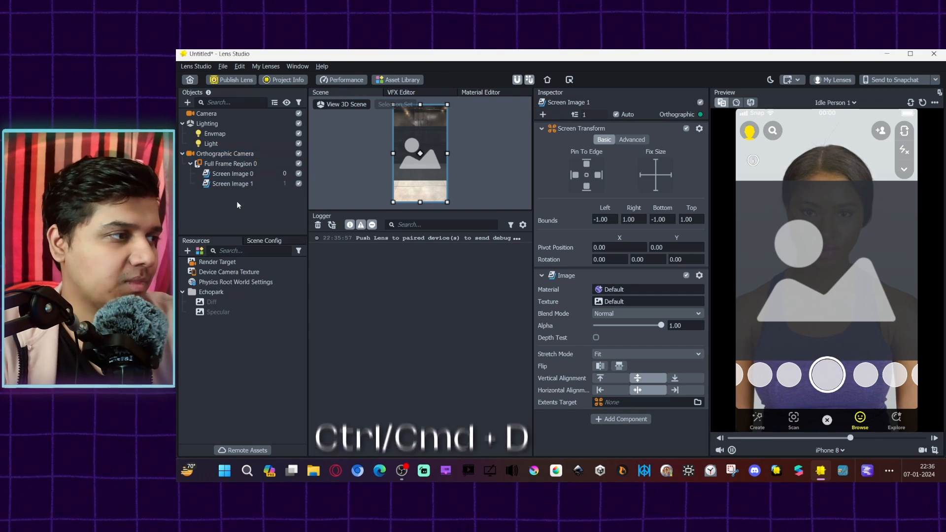
click(239, 184)
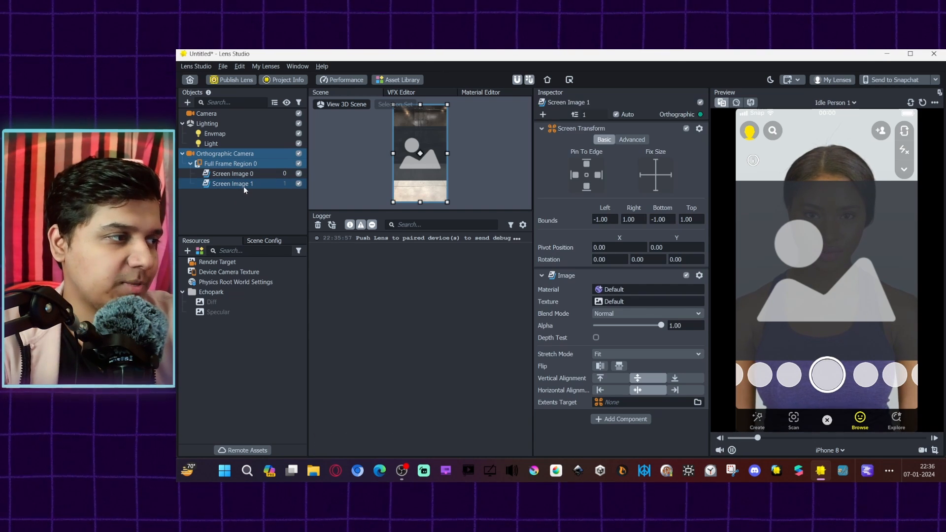
double_click(244, 185)
text(fg)
key(Return)
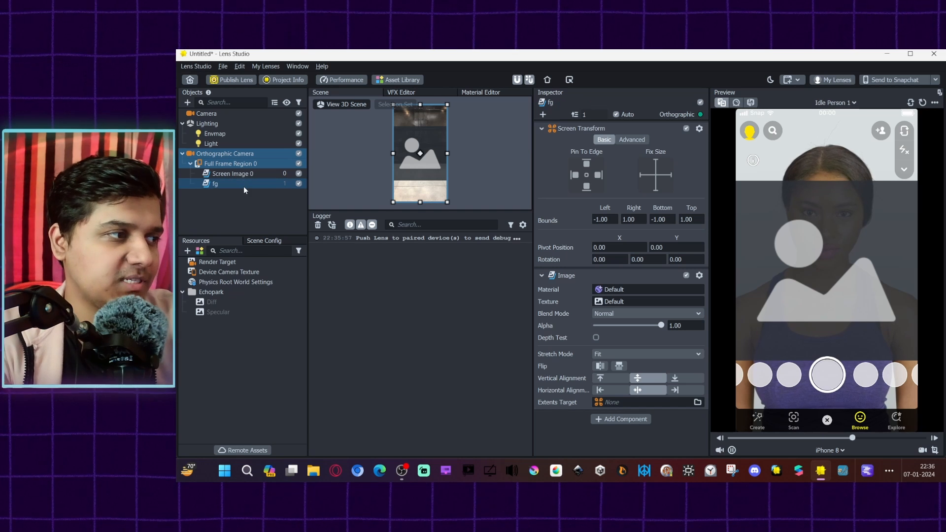
Step: Rename the Screen Image 0 object as bg
double_click(246, 173)
text(bg)
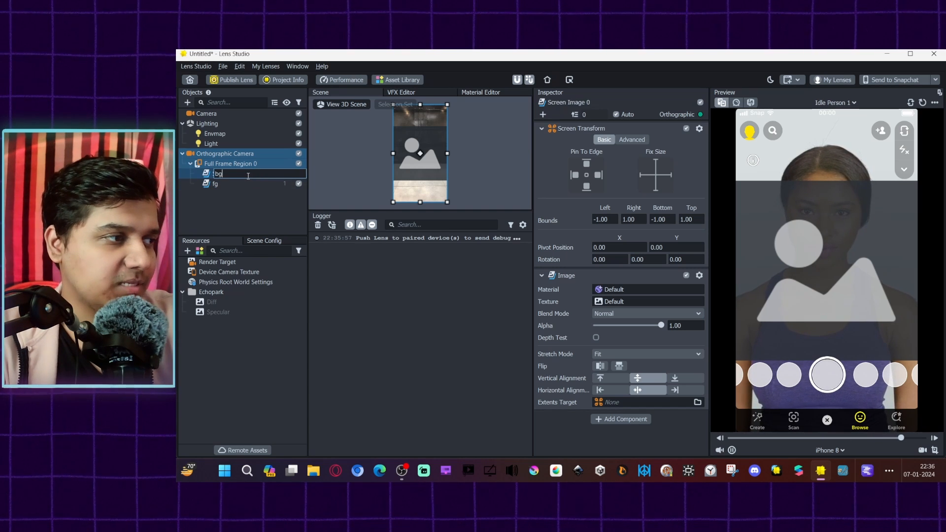
key(Return)
Step: Rename the fg screen image as user
click(238, 184)
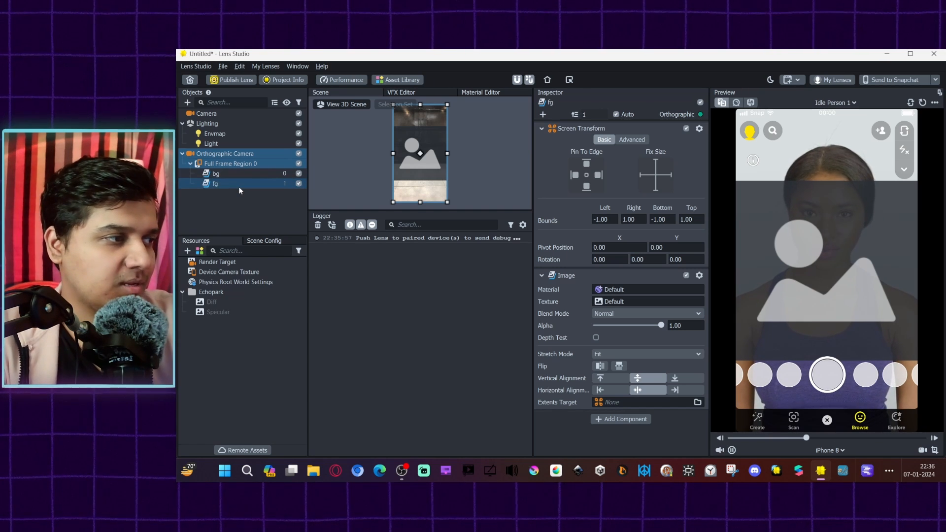
double_click(239, 187)
text(use)
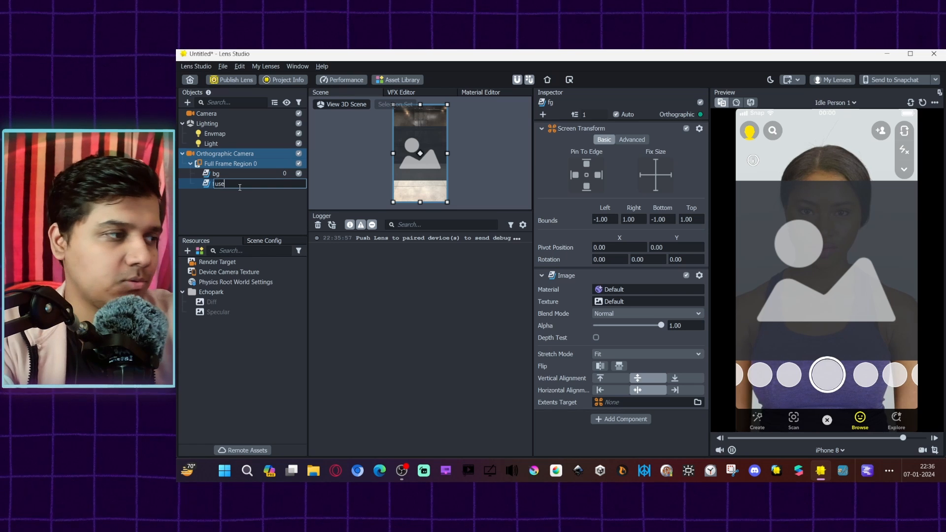
text(r)
key(Return)
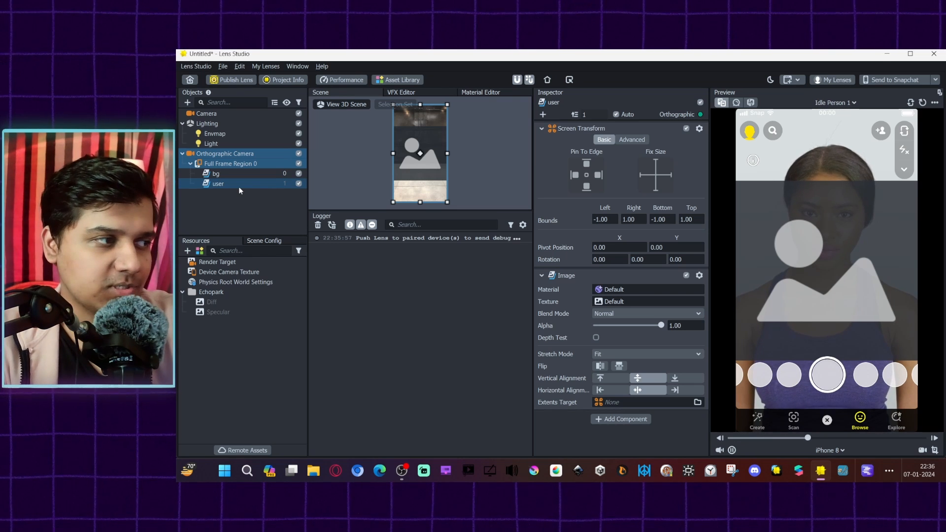
click(220, 202)
click(219, 175)
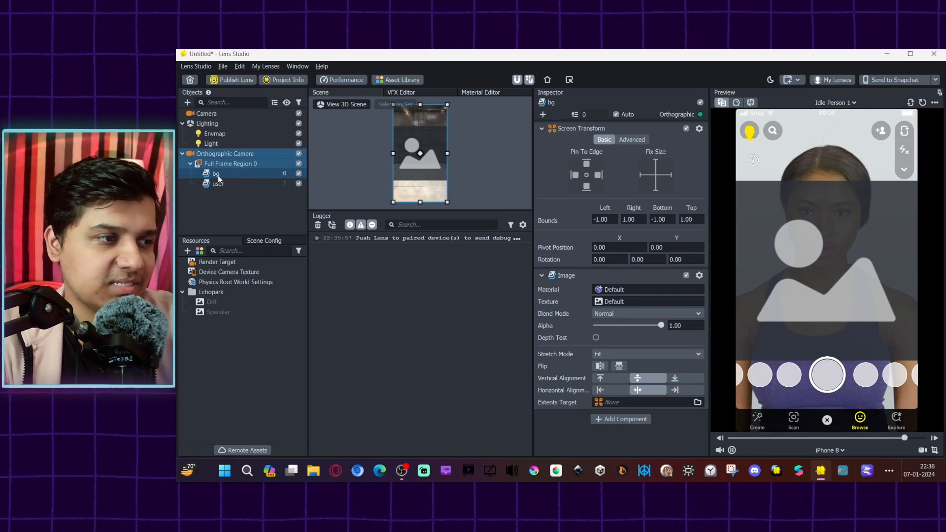
ctrl+click(243, 182)
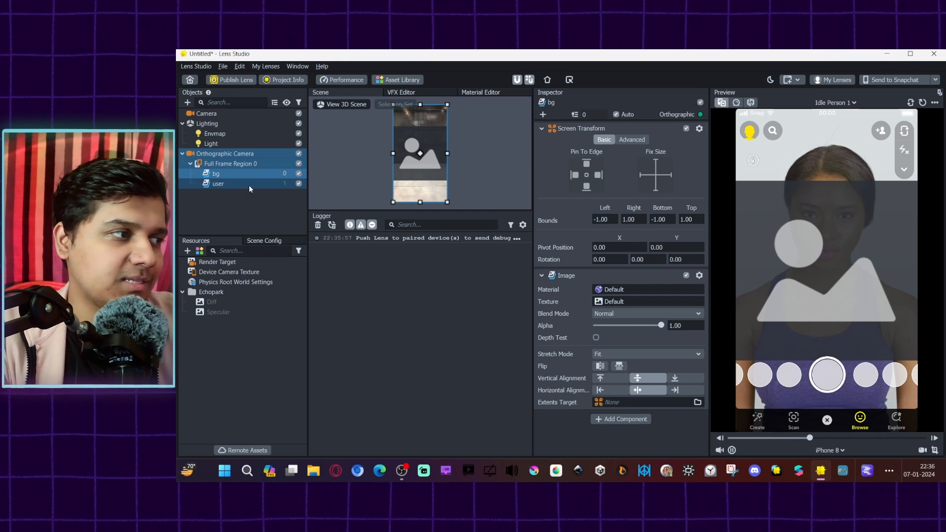
click(247, 184)
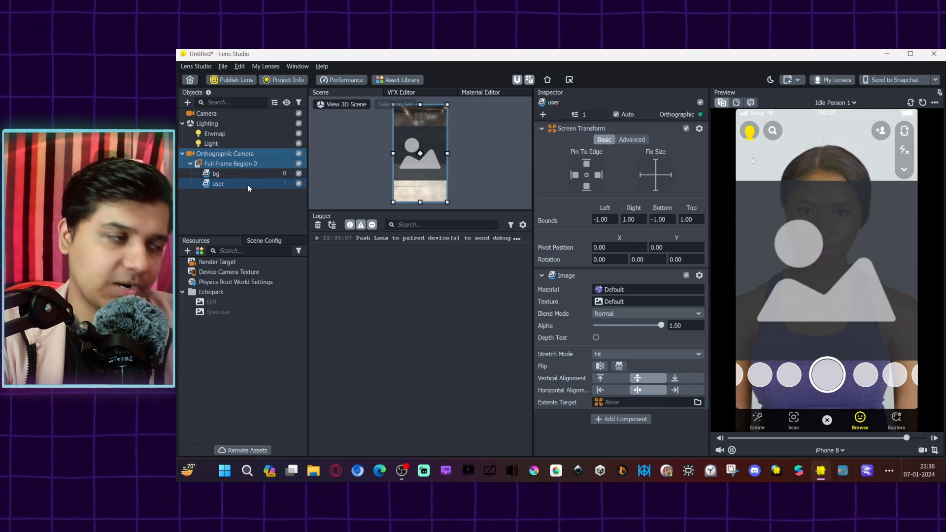
Step: Import the Unsplash mountain landscape photo into the project's resources
click(187, 251)
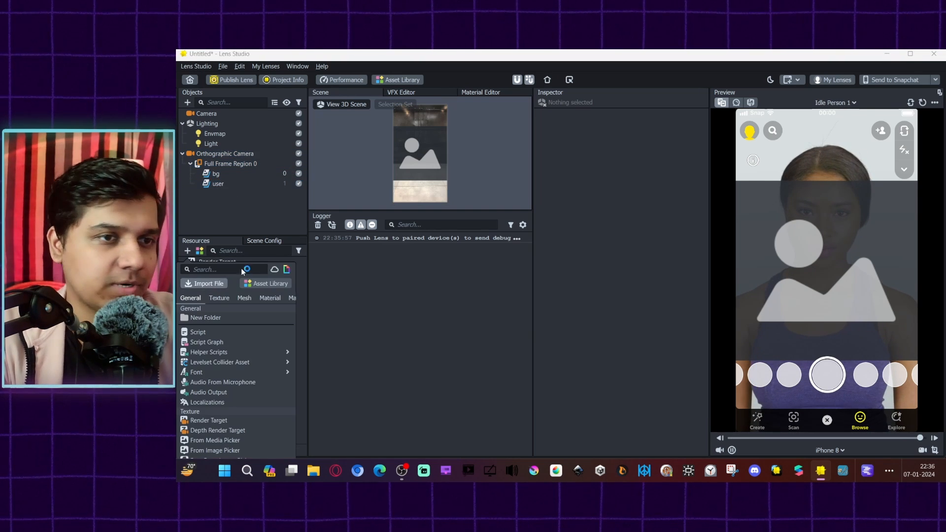
click(204, 283)
double_click(310, 230)
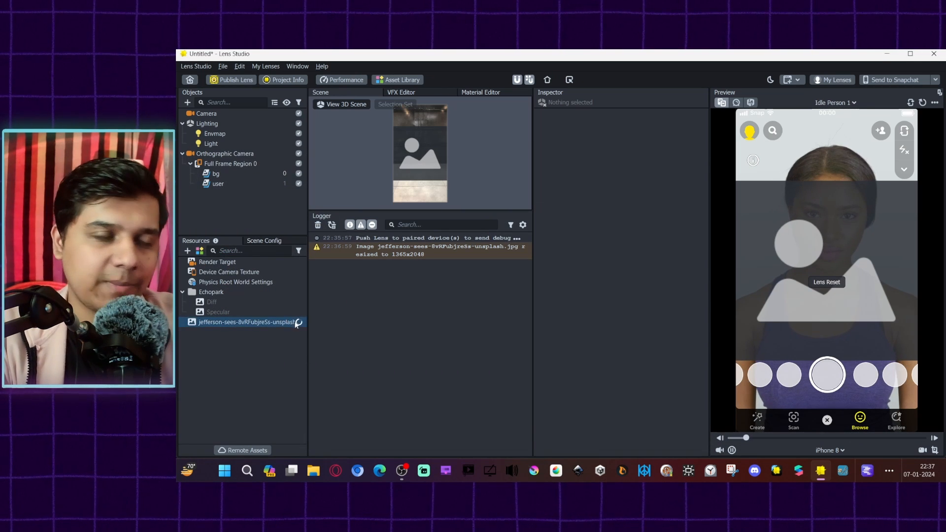
Step: Assign the imported landscape photo as the texture of the bg image and set its stretch mode to Fill
click(227, 173)
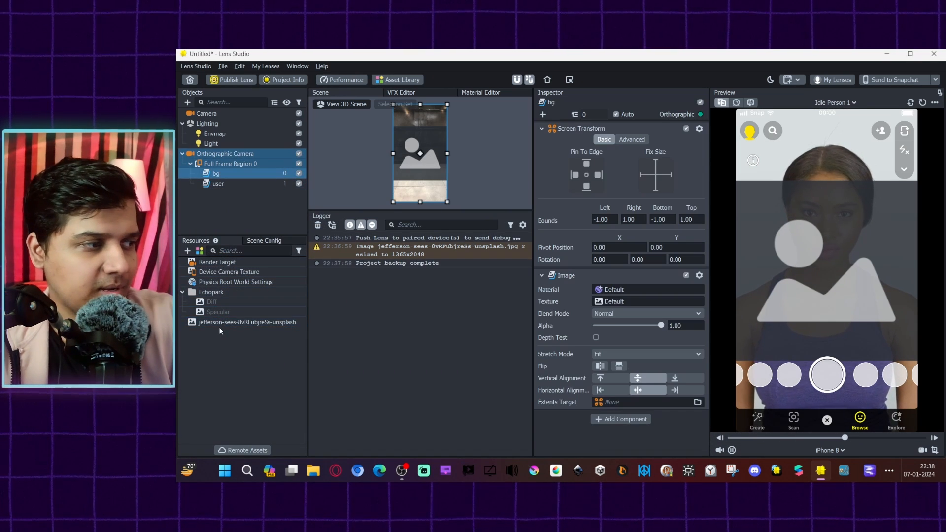
drag(218, 326, 620, 306)
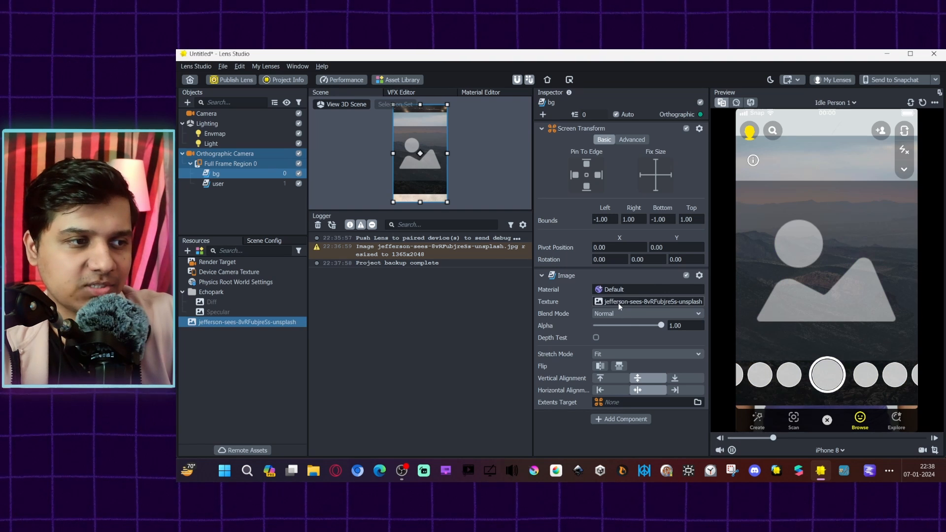
click(598, 355)
click(632, 346)
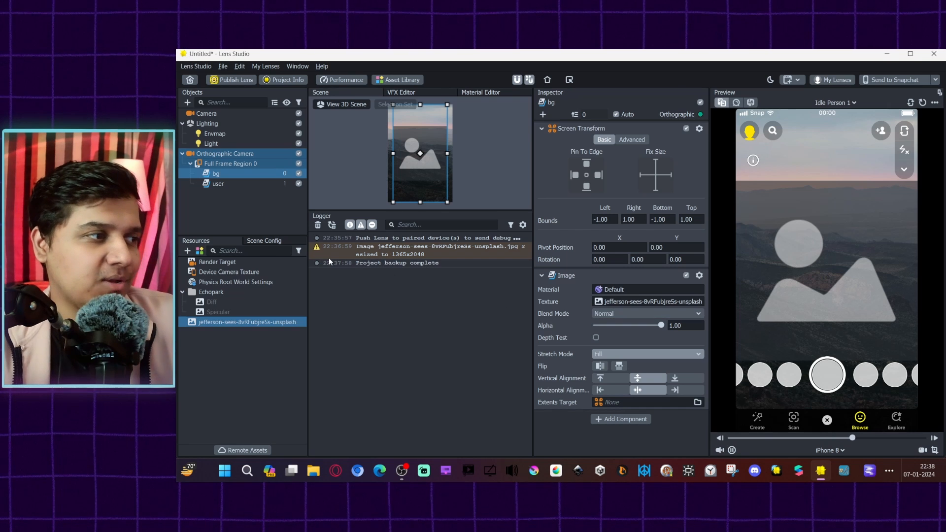
Step: Select the user image and create a new Unlit material in the resources
click(238, 197)
click(238, 182)
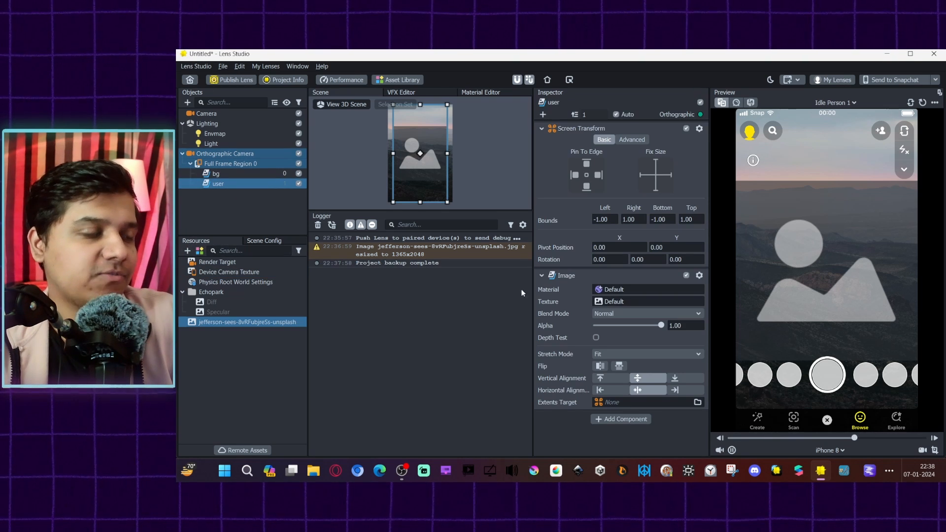
click(188, 250)
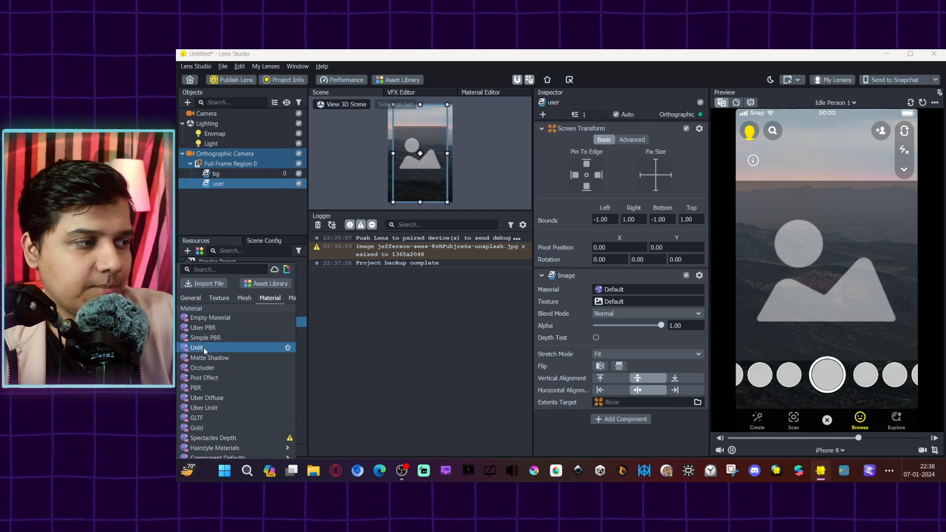
key(Escape)
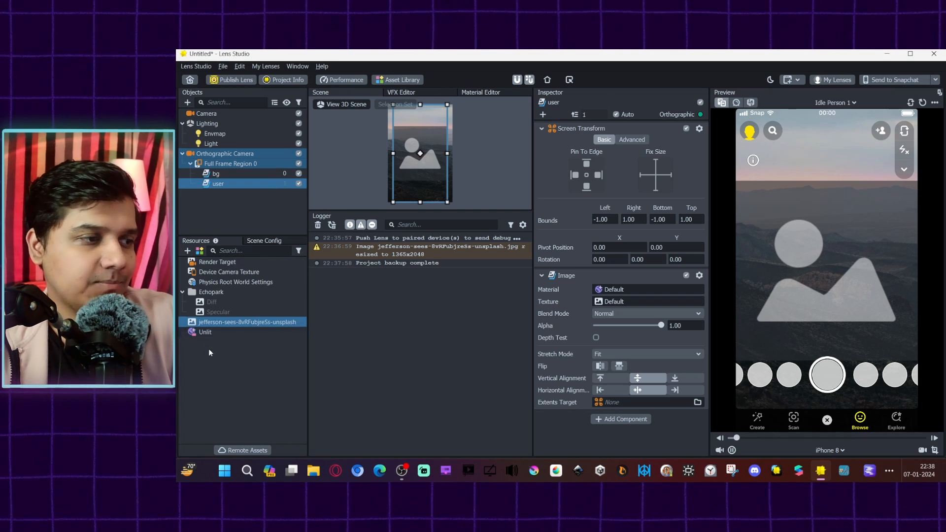
Step: Assign the Unlit material to the user image and set its blend mode to Normal
click(206, 332)
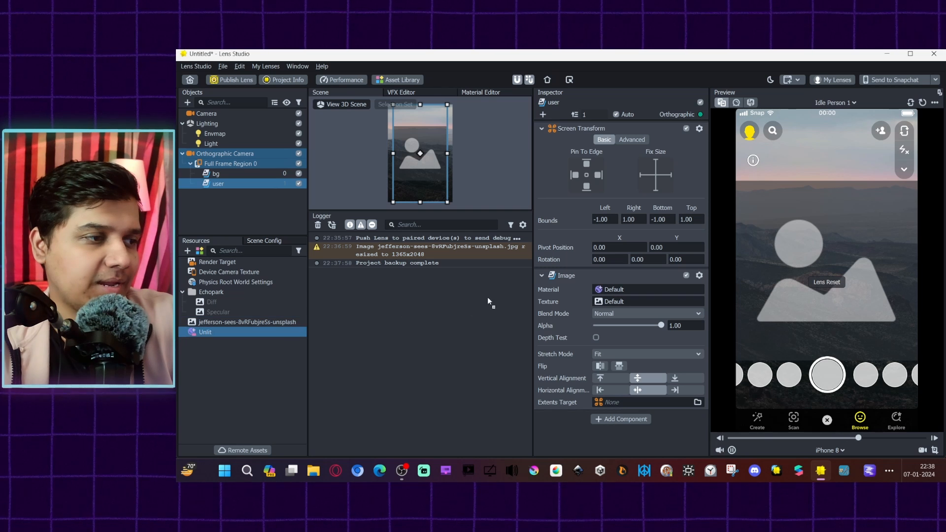
drag(608, 292, 607, 291)
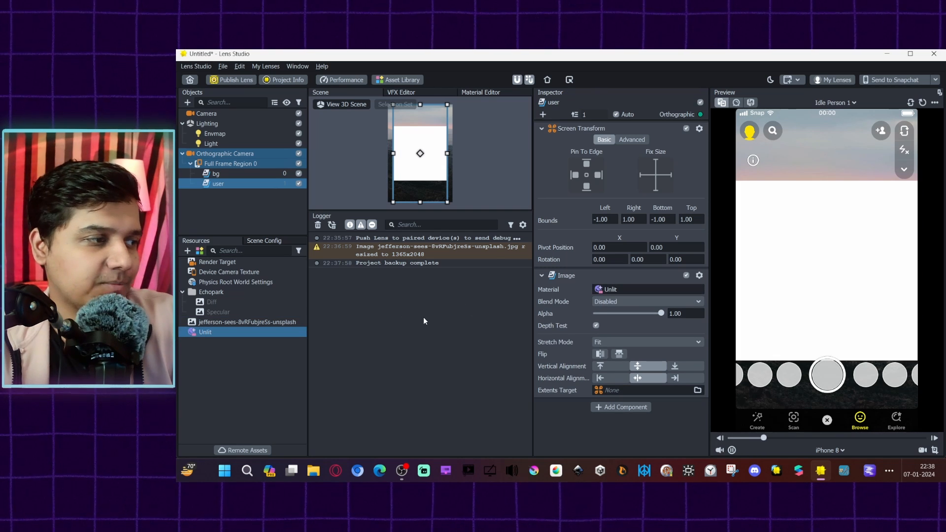
click(671, 301)
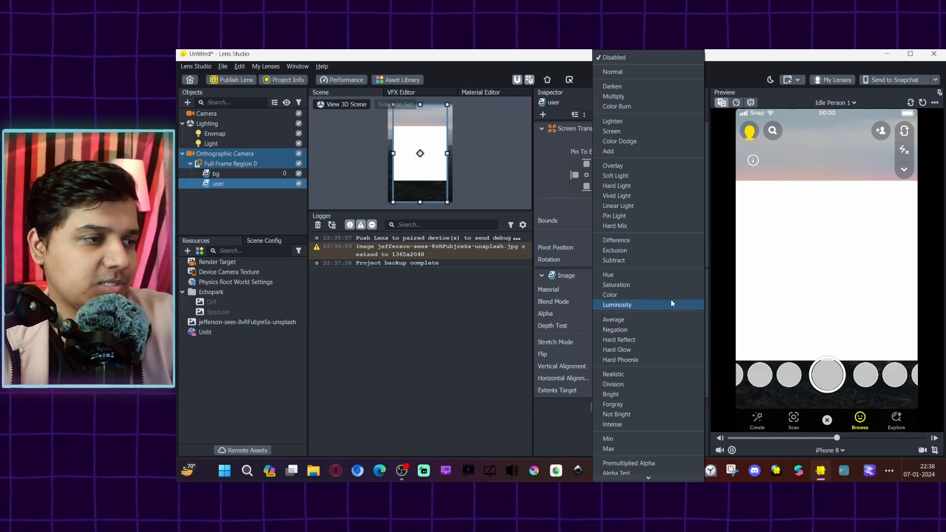
click(630, 73)
Step: Enable Base Texture and Opacity Texture in the Unlit material's graph parameters
click(223, 333)
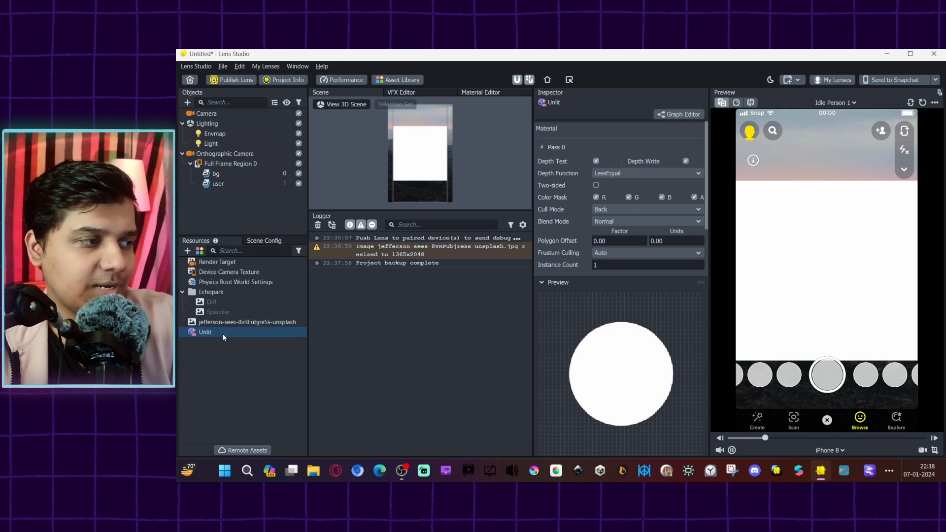
click(542, 283)
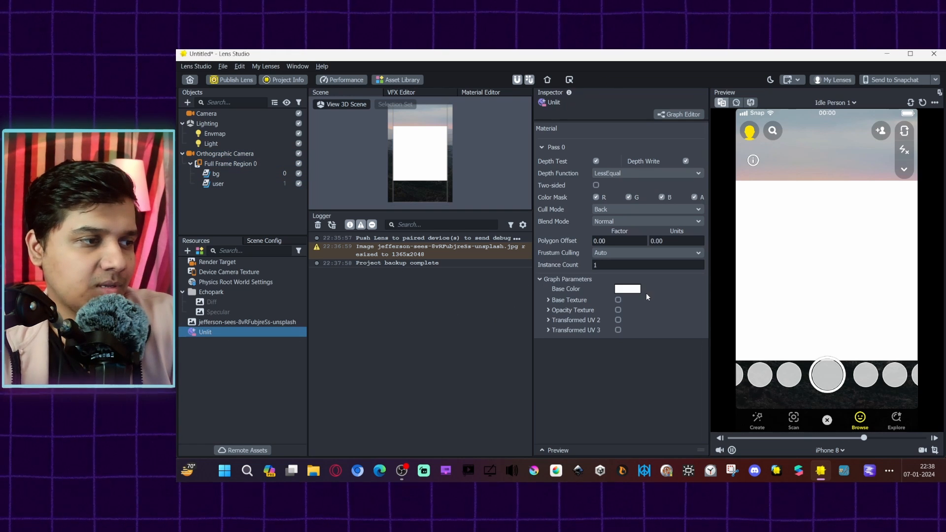
click(619, 300)
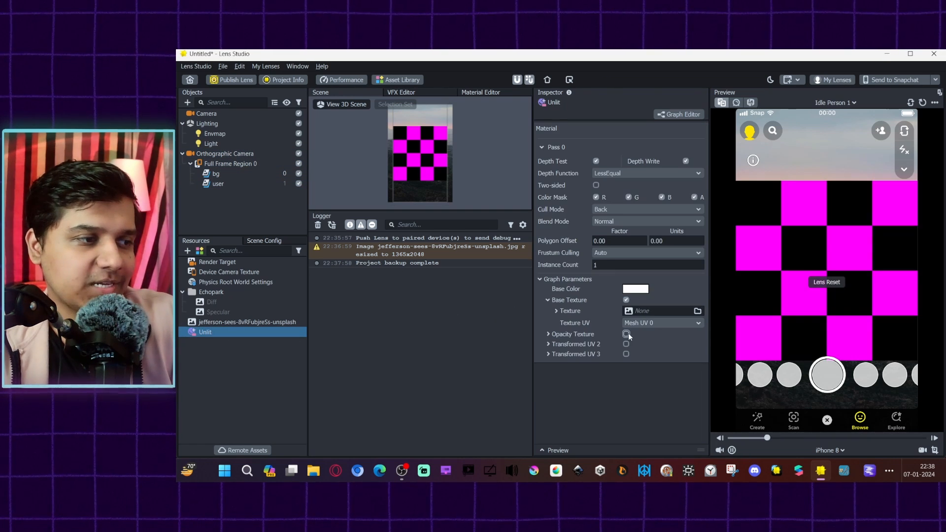
click(626, 334)
mouse_move(610, 335)
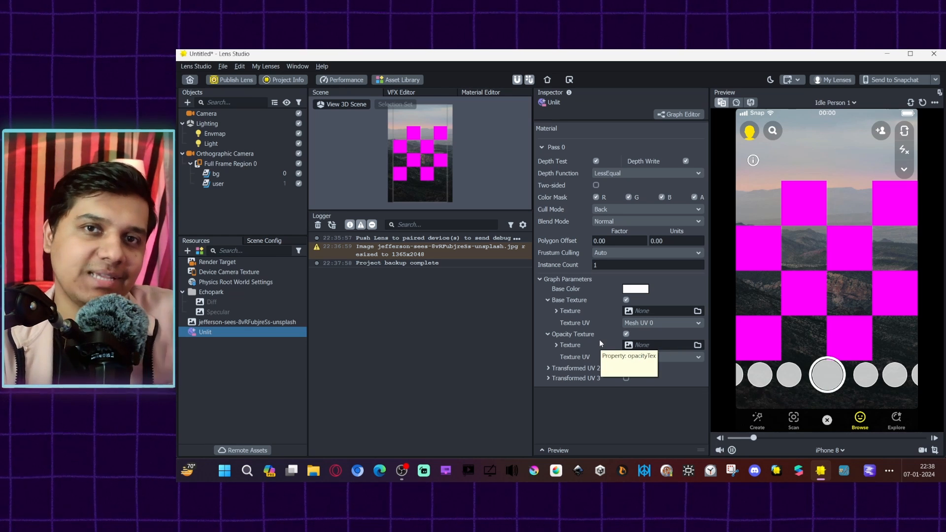
Step: Add a Portrait Background segmentation texture to the resources
click(188, 250)
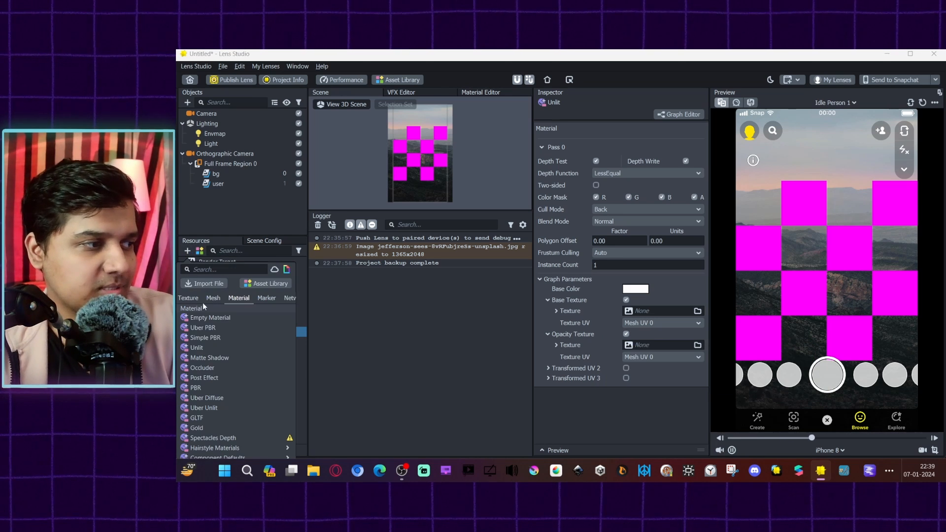
scroll(204, 320, up, 4)
mouse_move(248, 389)
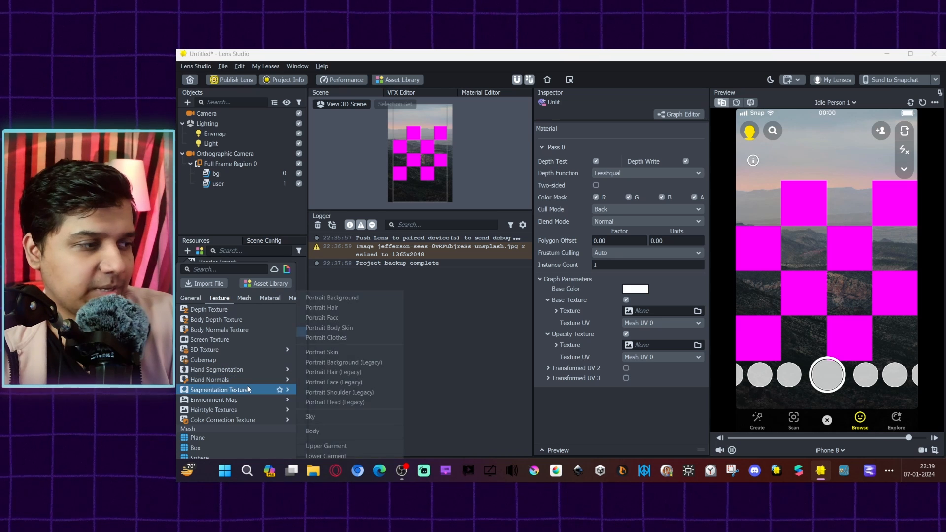
click(345, 296)
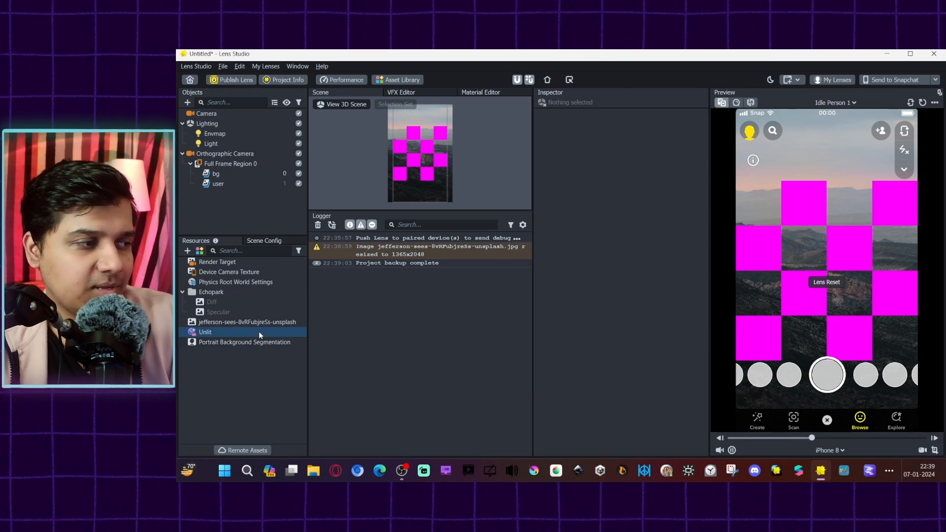
Step: Give the user image Portrait Background Segmentation as its opacity texture and Device Camera Texture as its texture
click(232, 173)
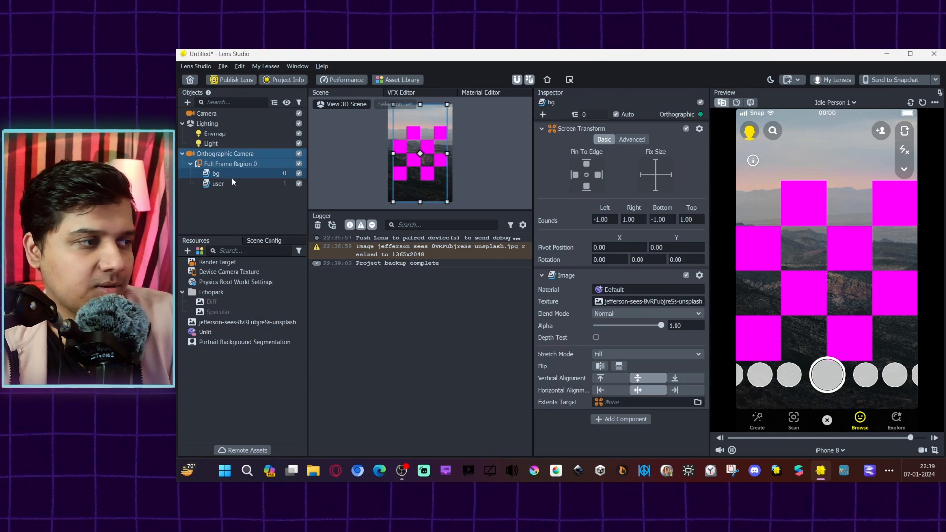
click(230, 184)
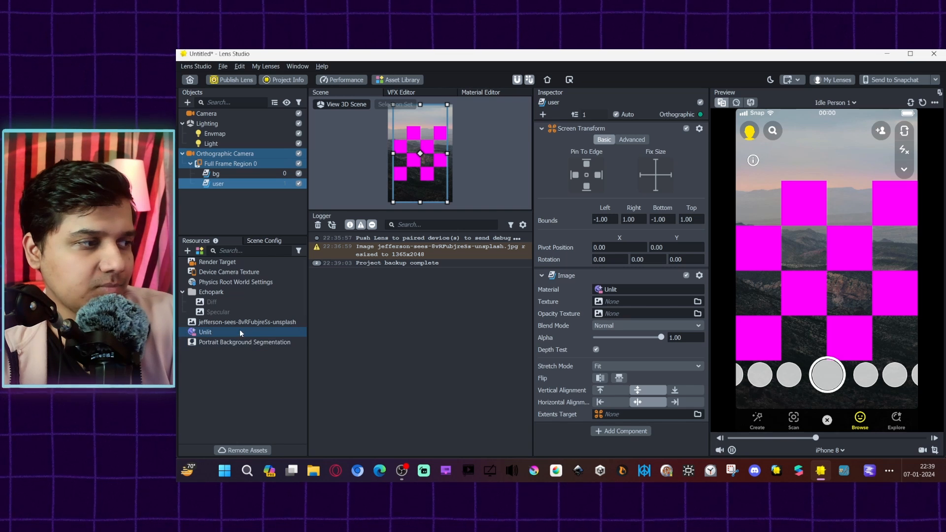
drag(234, 344, 634, 315)
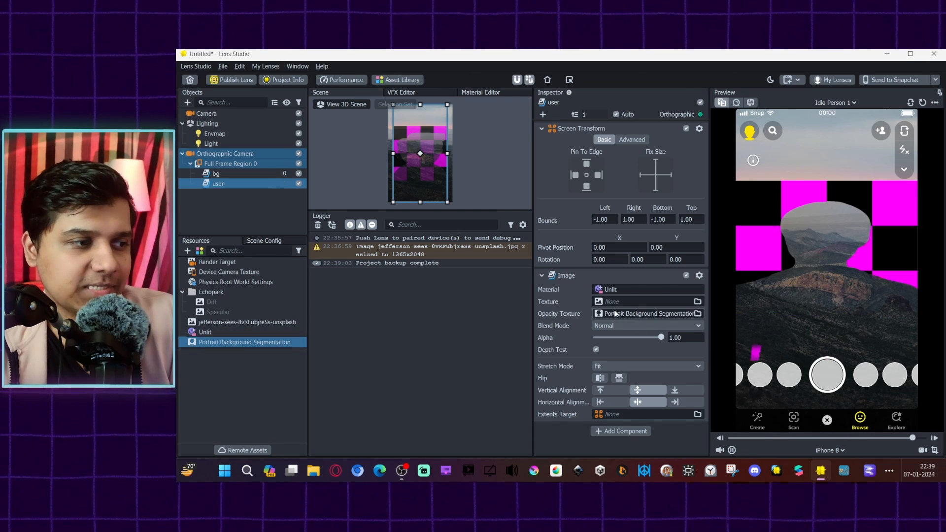
click(241, 275)
drag(614, 303, 616, 304)
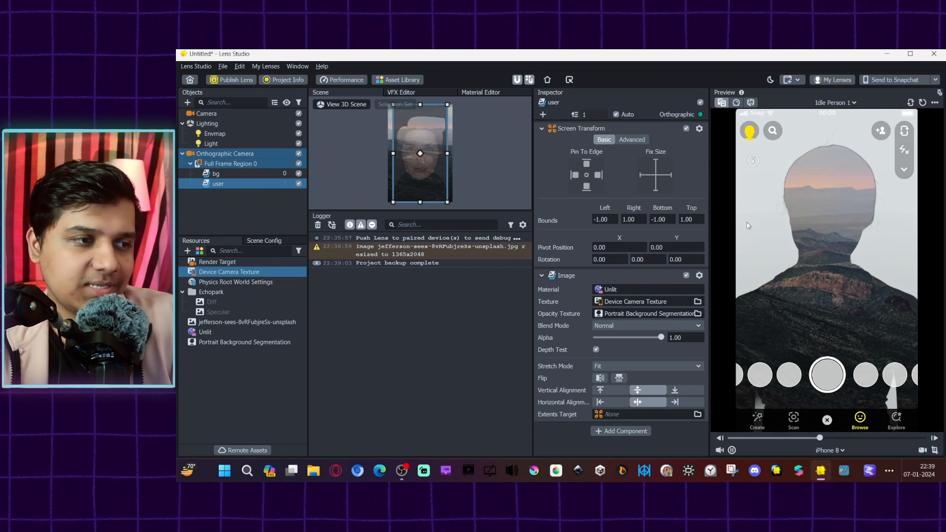
Step: Invert the Portrait Background Segmentation mask and reduce its feathering to 0.401
click(234, 343)
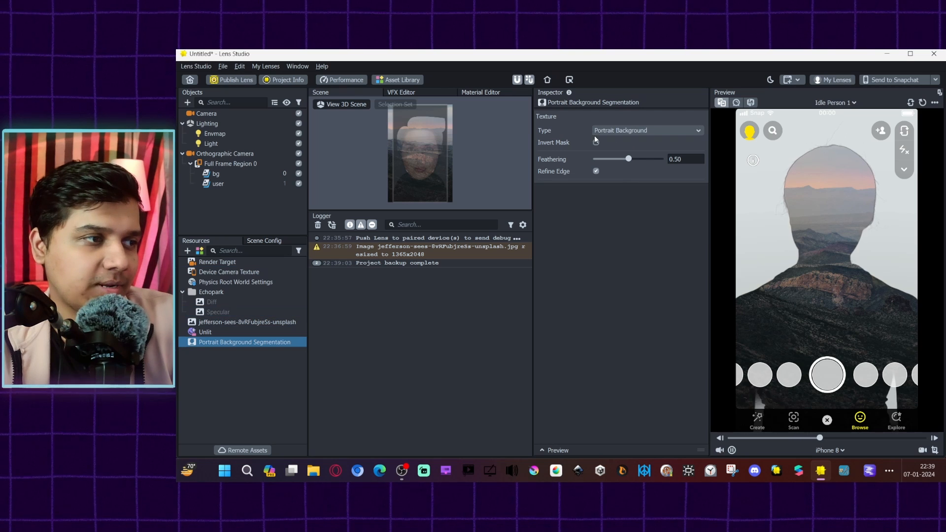
click(596, 143)
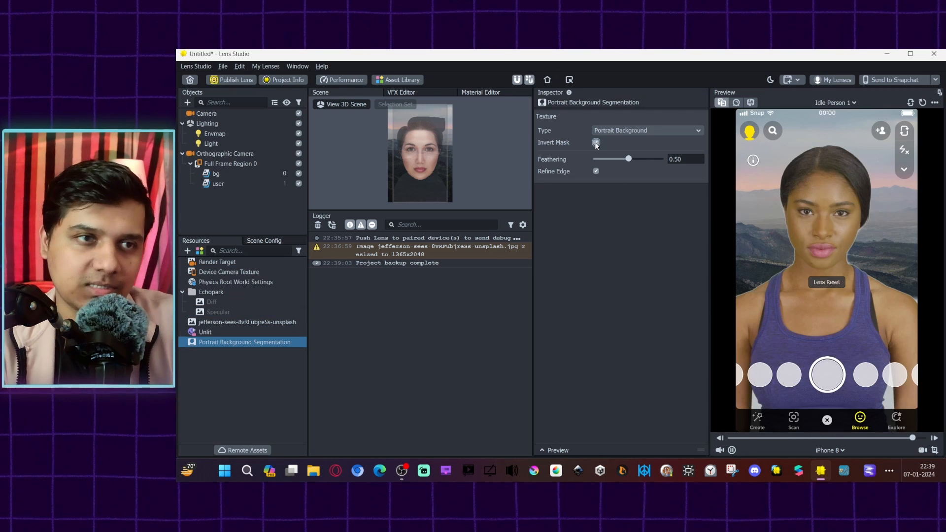
mouse_move(629, 160)
mouse_down()
mouse_move(649, 160)
mouse_move(622, 163)
mouse_up()
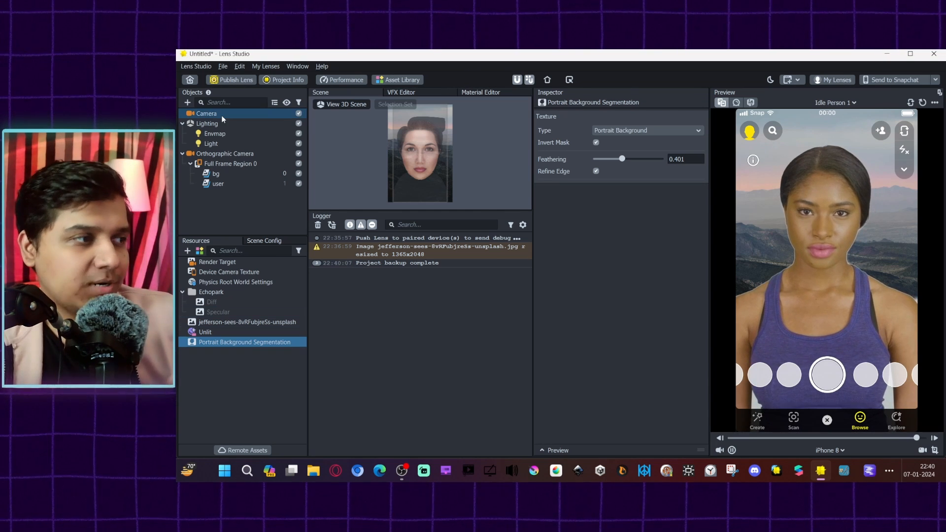
Step: Add a Face Mesh object under the main perspective Camera
click(191, 113)
click(187, 102)
click(216, 134)
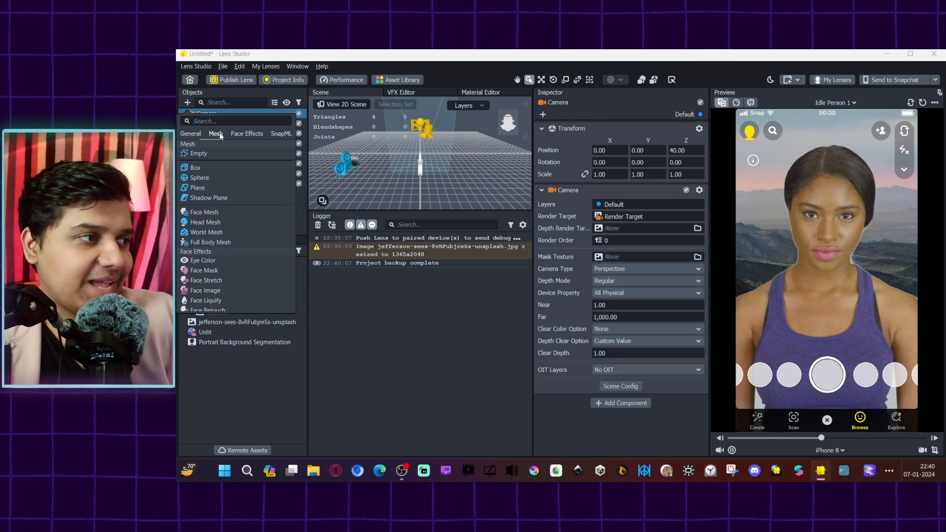
click(209, 214)
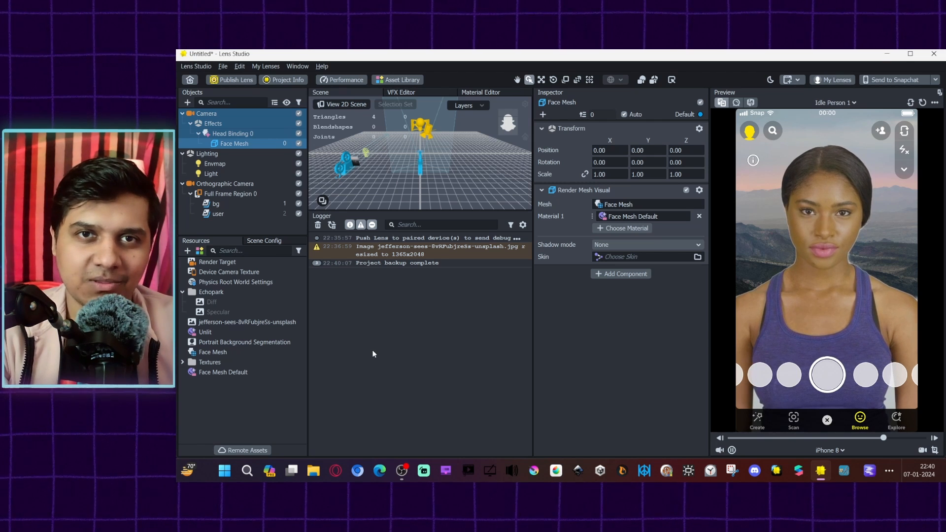
Step: Move the Orthographic Camera ahead of the Camera in the scene's render order so that it renders first
click(206, 113)
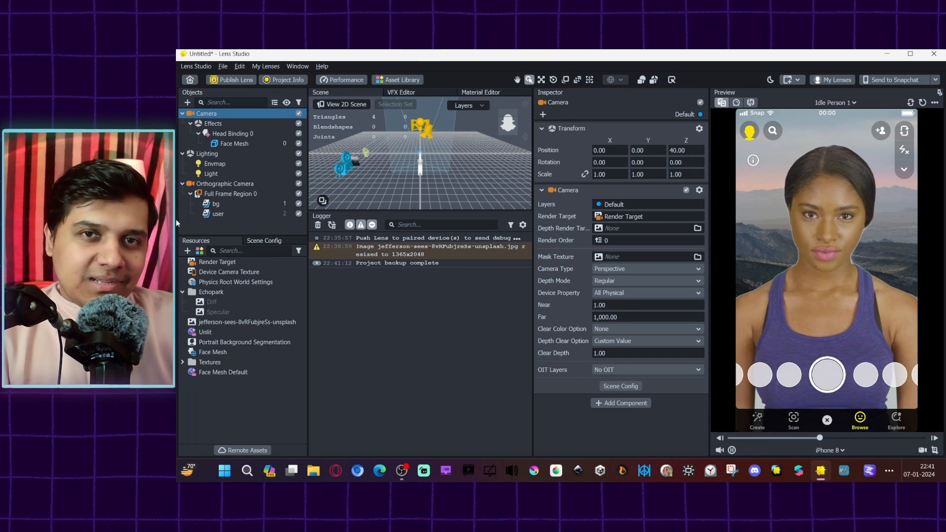
click(265, 241)
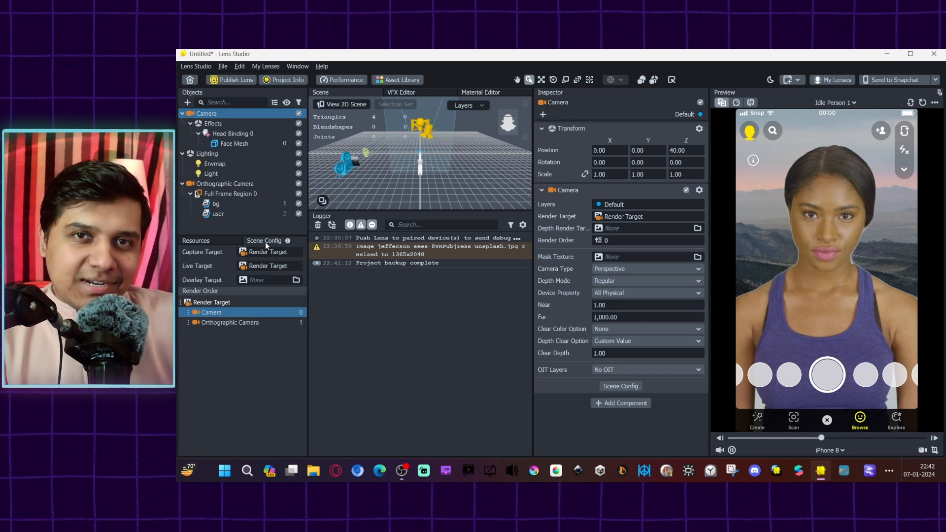
click(196, 241)
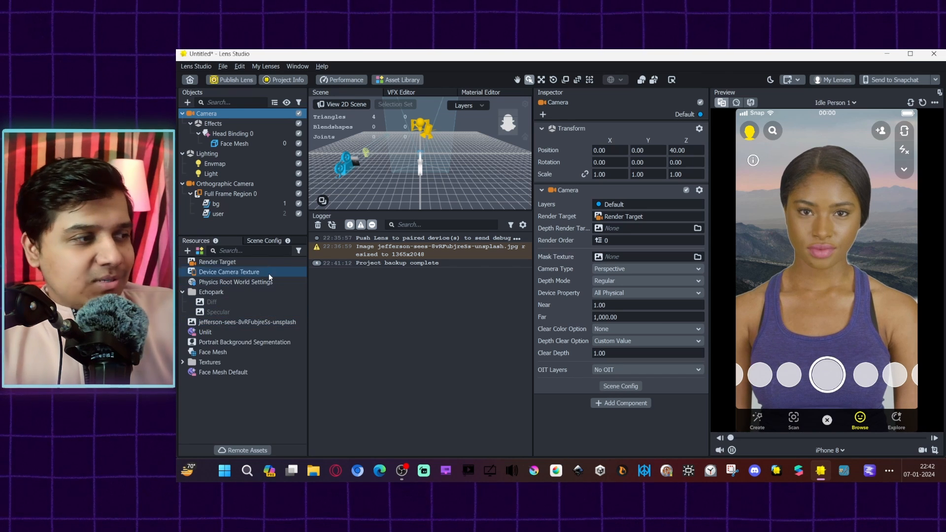
click(261, 241)
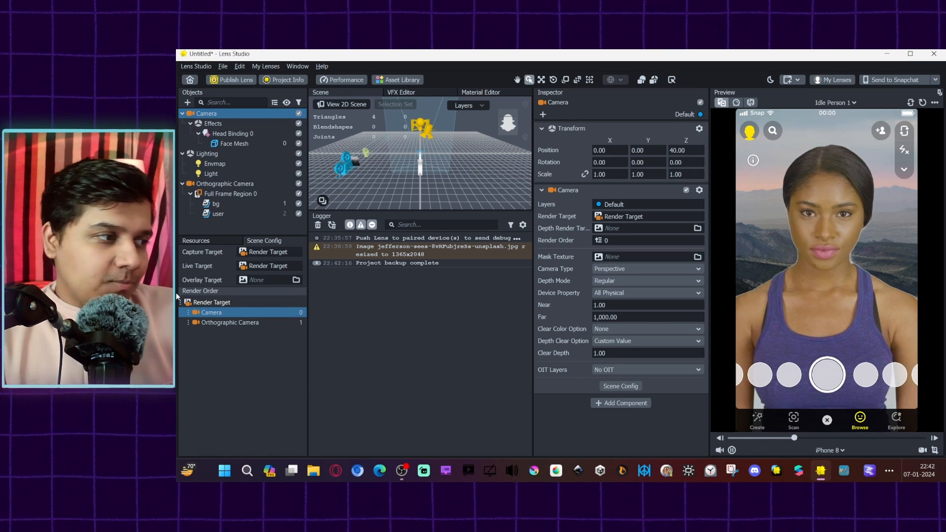
click(191, 323)
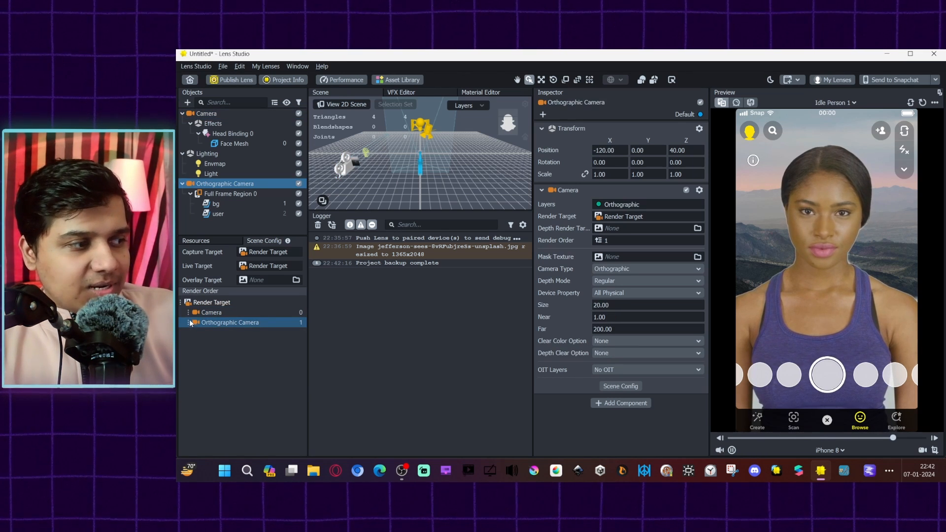
drag(197, 309, 198, 306)
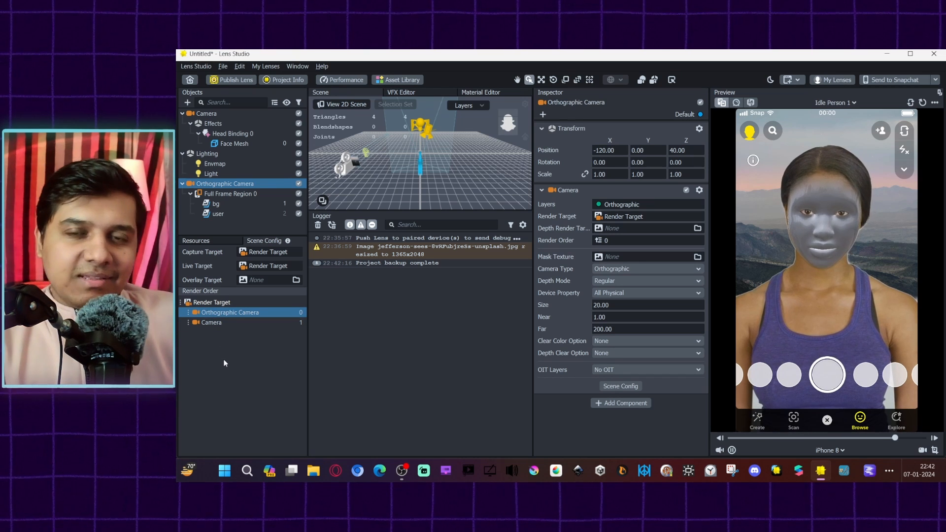